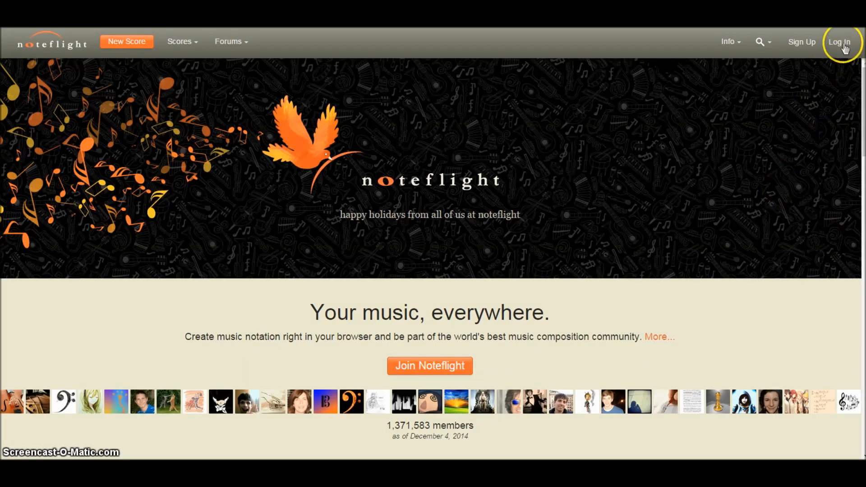
Log in to the account with its user name and password, and decline saving the password in the browser.
click(840, 42)
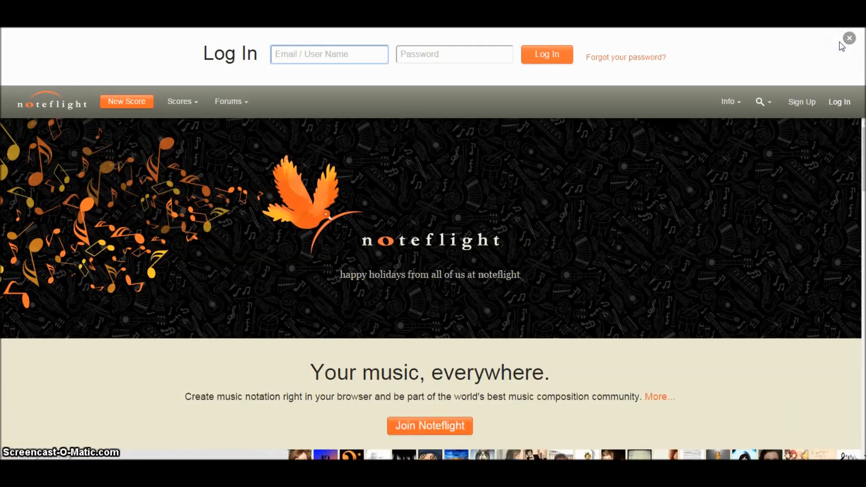
click(322, 58)
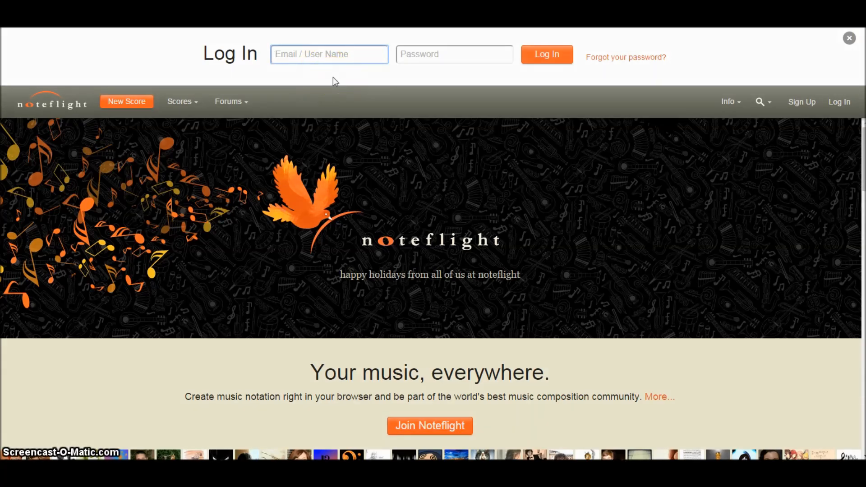
click(333, 57)
text(MrsL)
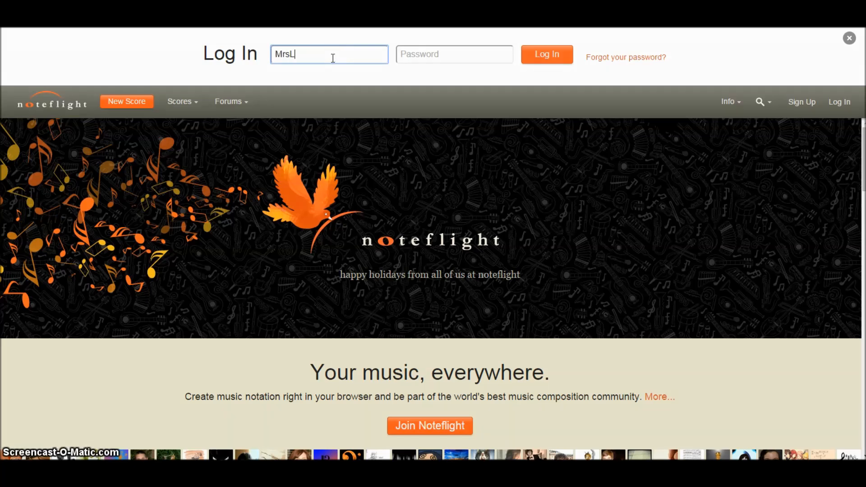
text(iddleMusic)
key(Tab)
text(******)
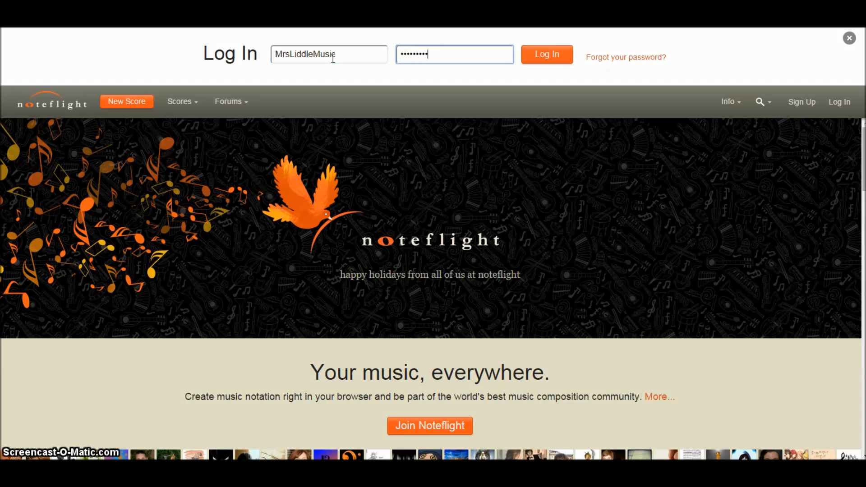
click(557, 54)
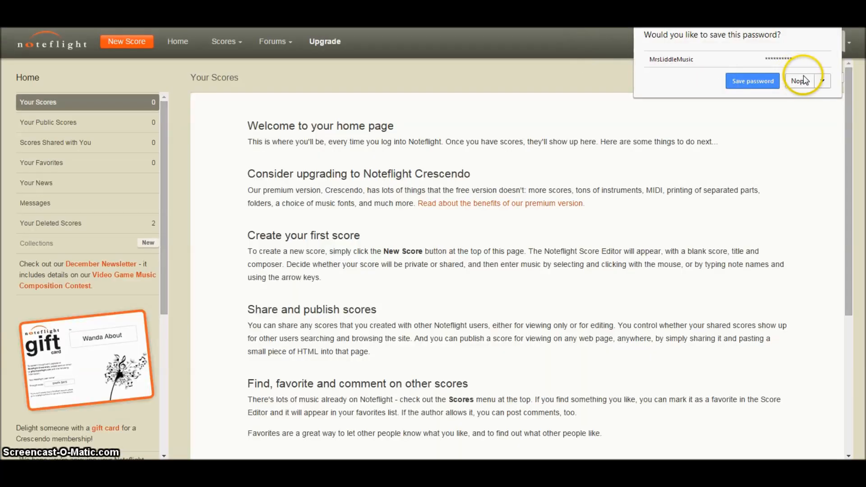
click(799, 80)
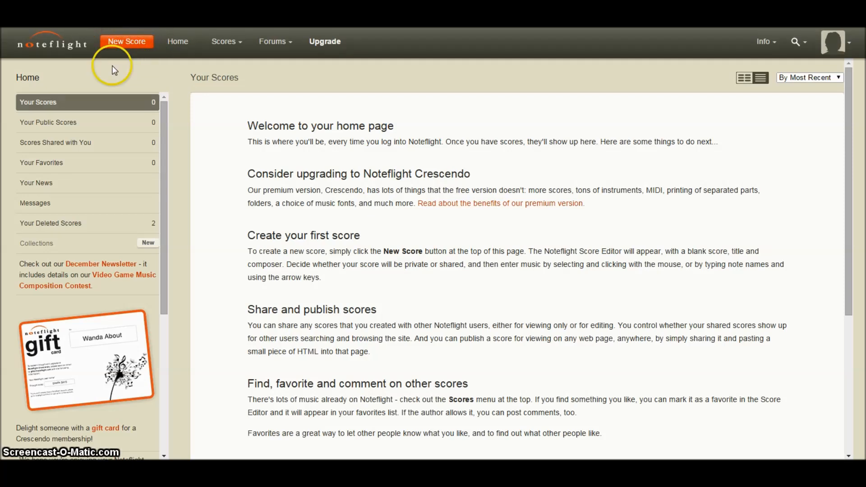
Create a new score and delete its bass clef staff so that only the treble staff is left.
click(134, 42)
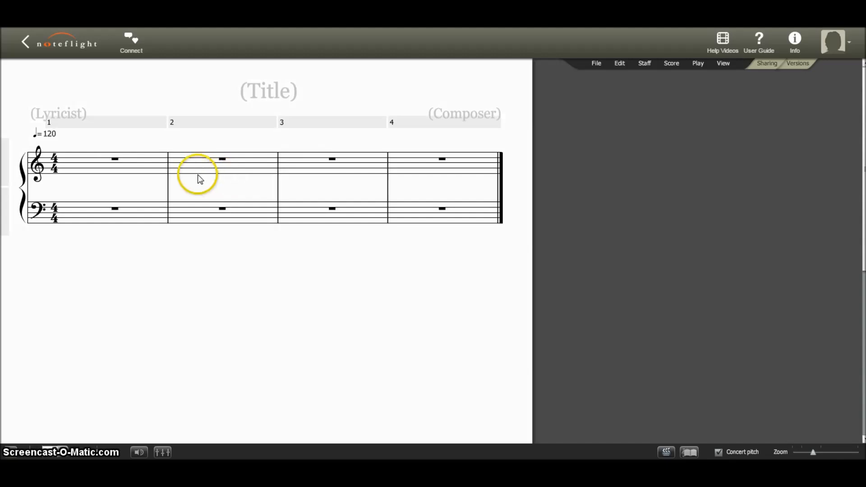
click(47, 167)
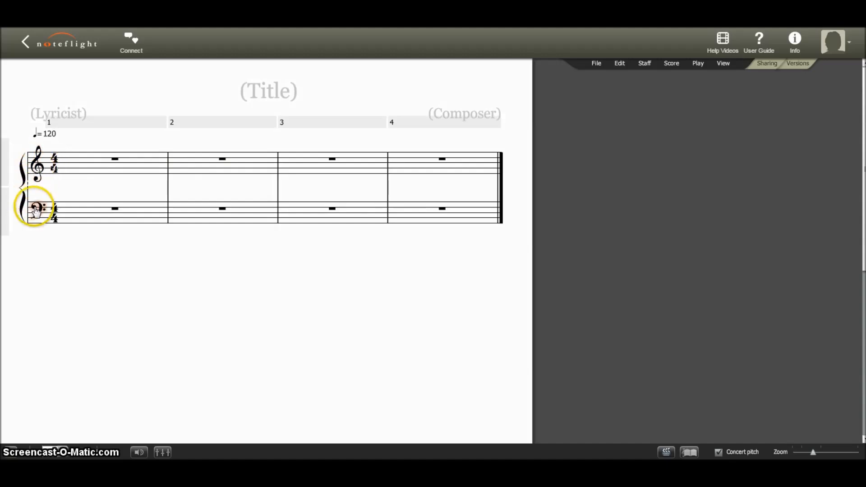
mouse_move(2, 218)
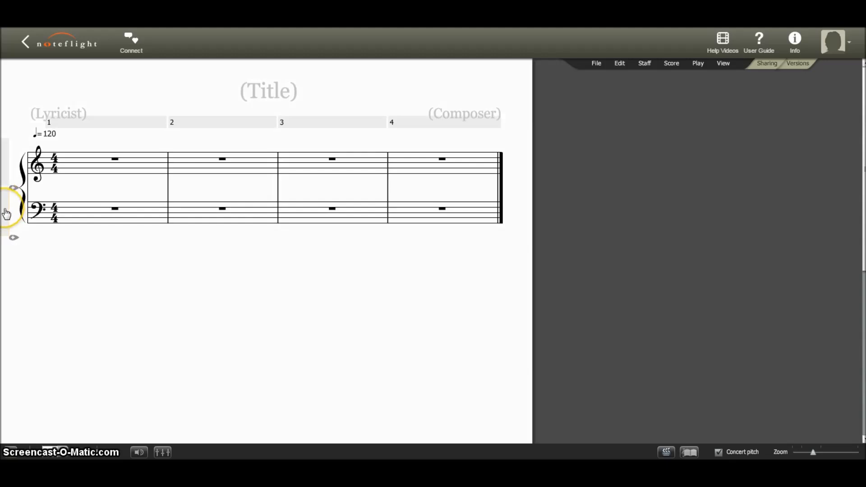
click(6, 213)
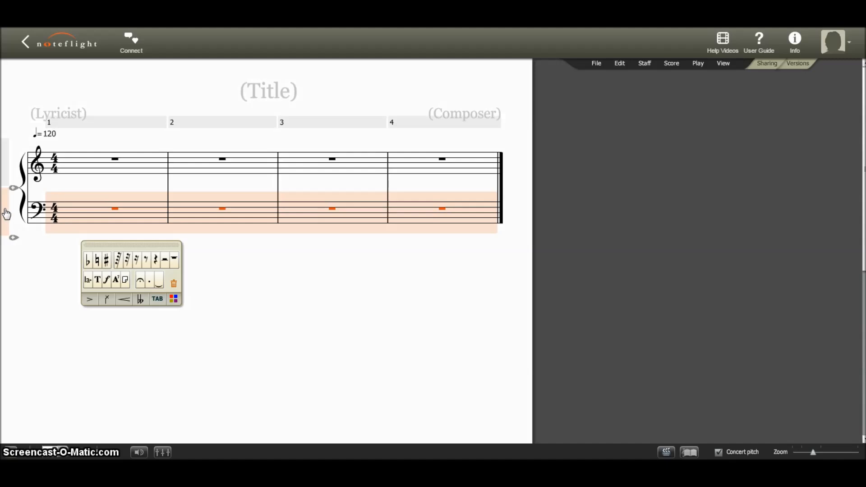
key(Delete)
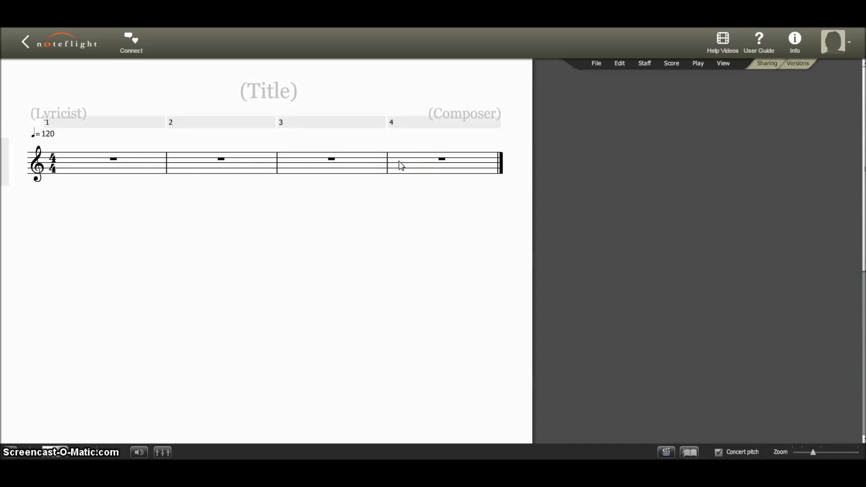
Add four empty measures after measure 4 at the end of the score.
mouse_move(494, 142)
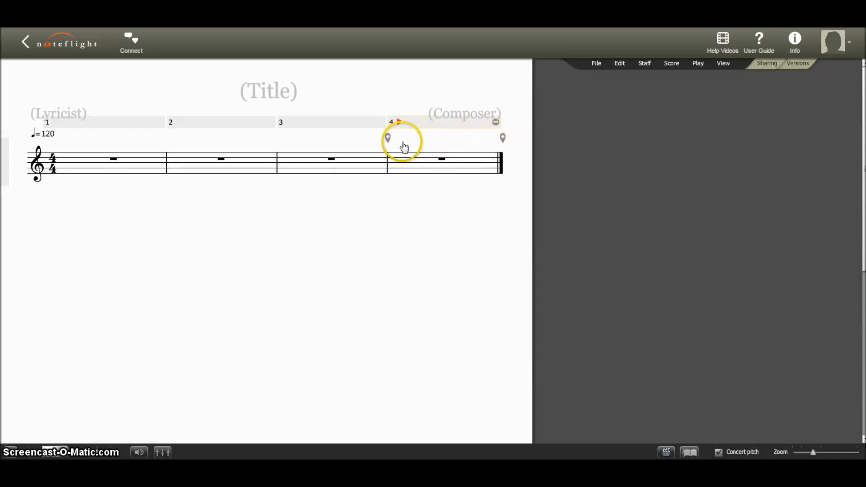
click(503, 138)
click(503, 138)
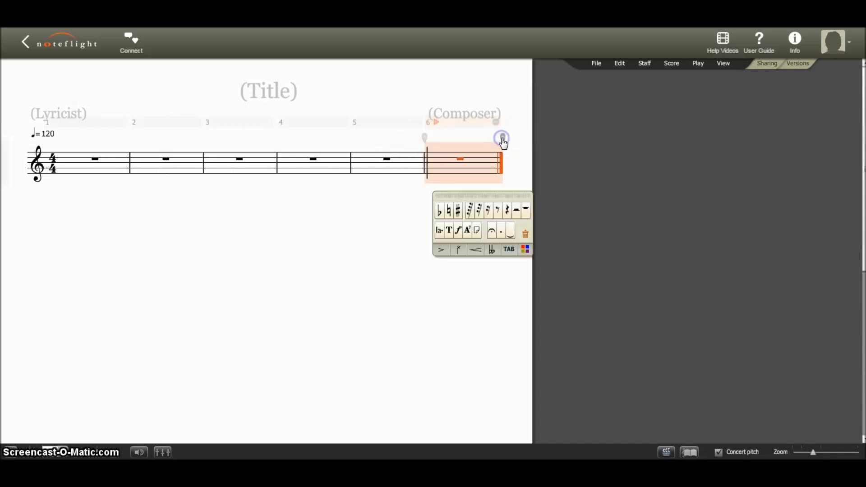
click(503, 138)
click(503, 138)
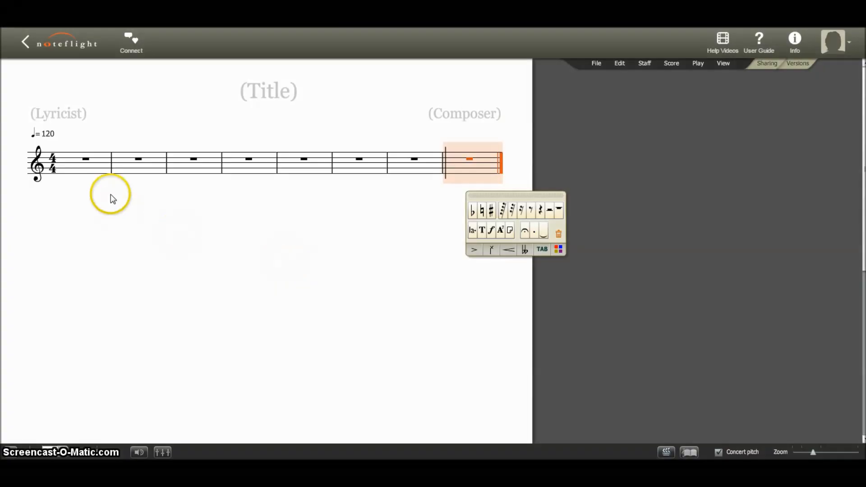
Enter the quarter notes B, A and G on the first three beats of measure 1.
click(76, 169)
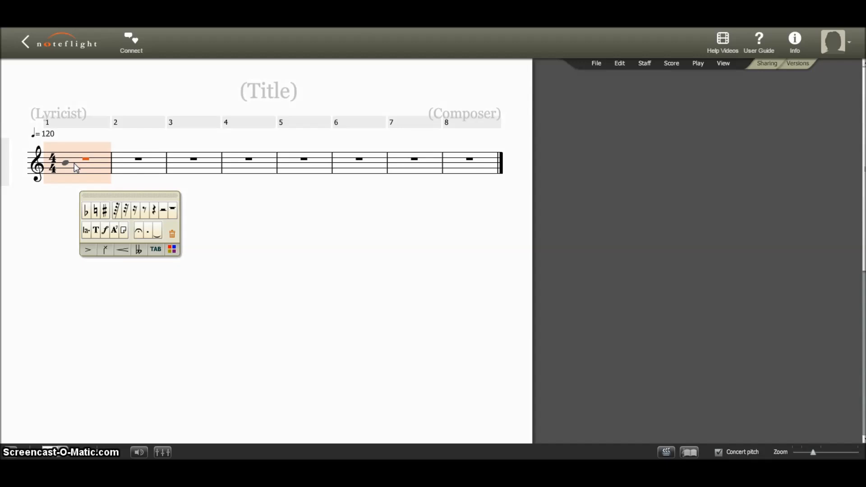
click(74, 163)
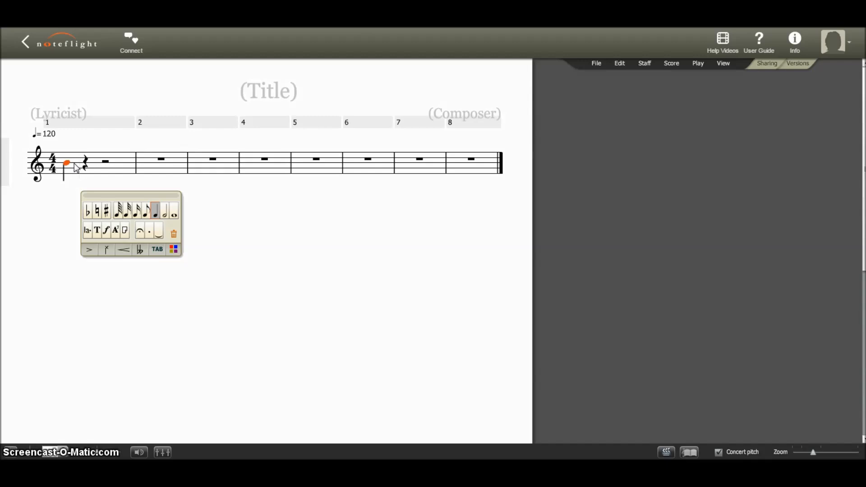
click(92, 169)
click(87, 167)
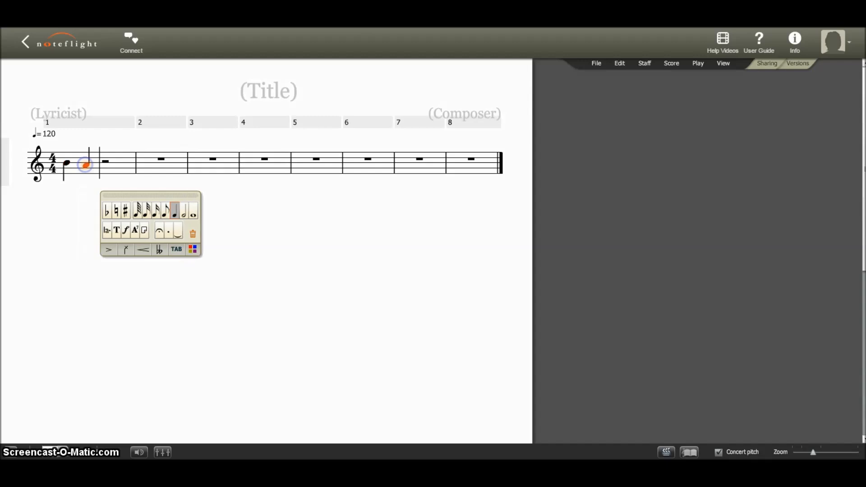
click(107, 166)
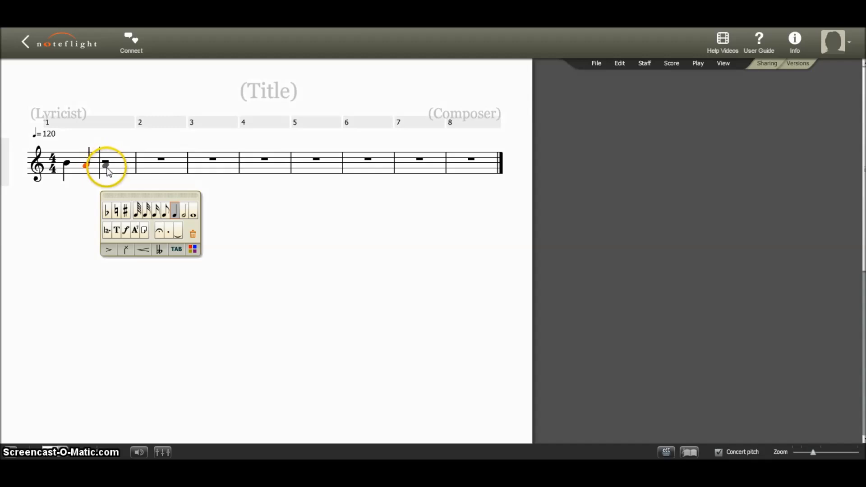
click(106, 166)
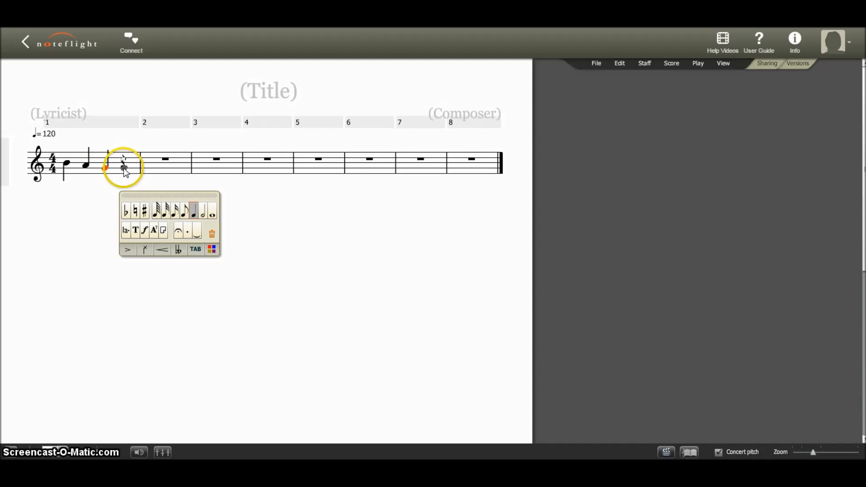
Begin measure 2 with two G eighth notes followed by a B quarter note.
click(158, 170)
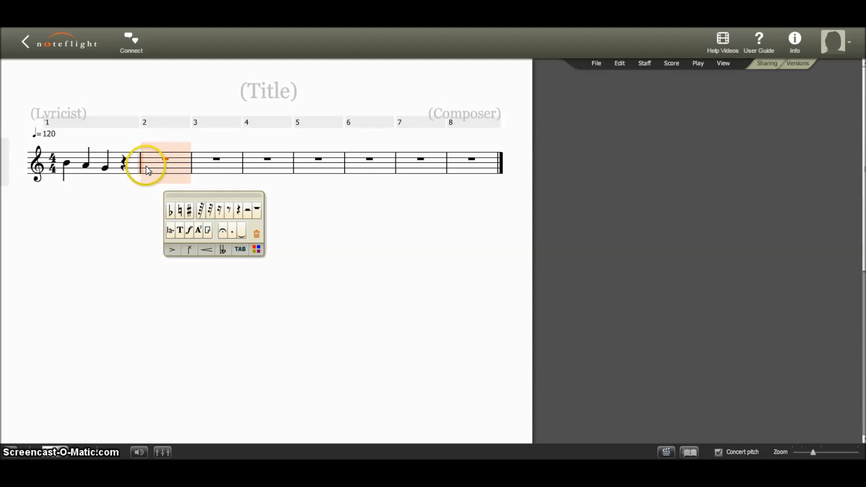
click(150, 170)
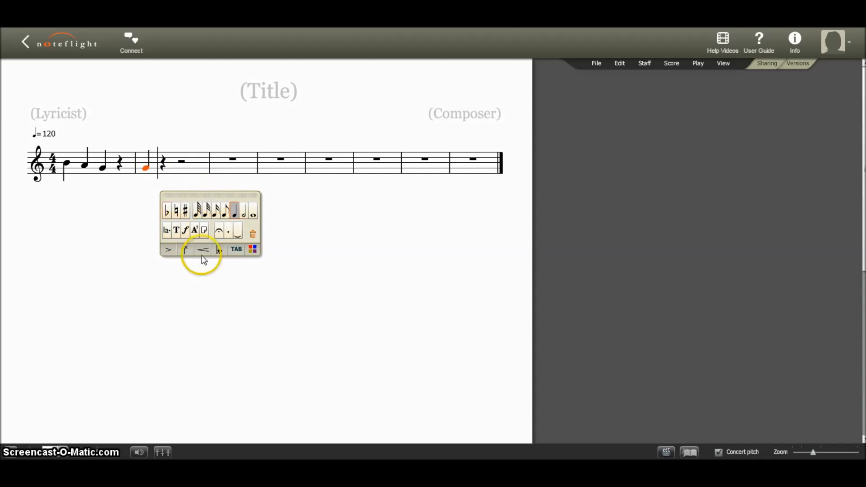
click(225, 212)
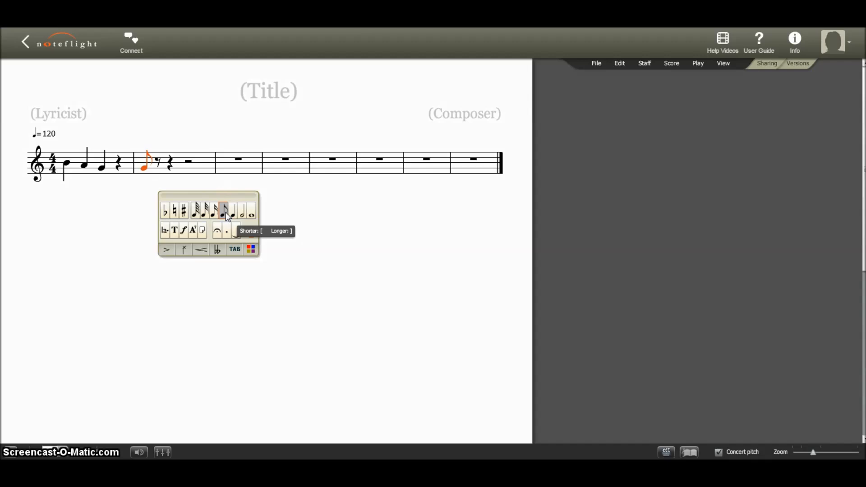
click(159, 169)
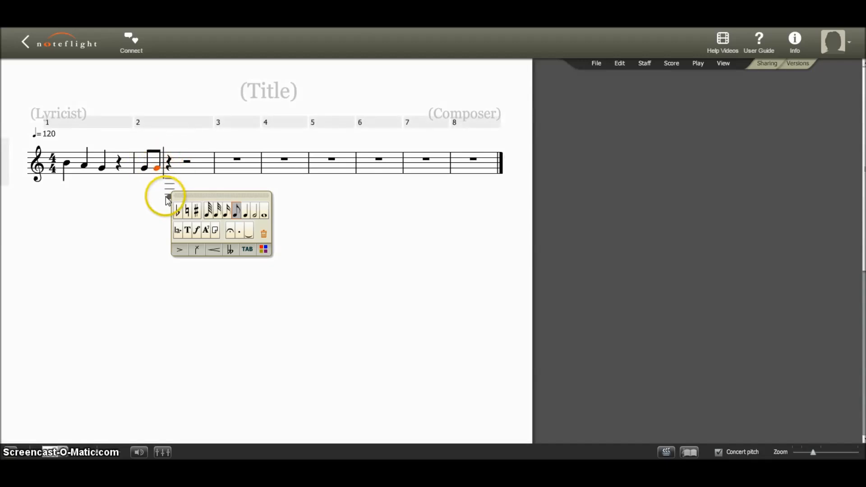
click(168, 165)
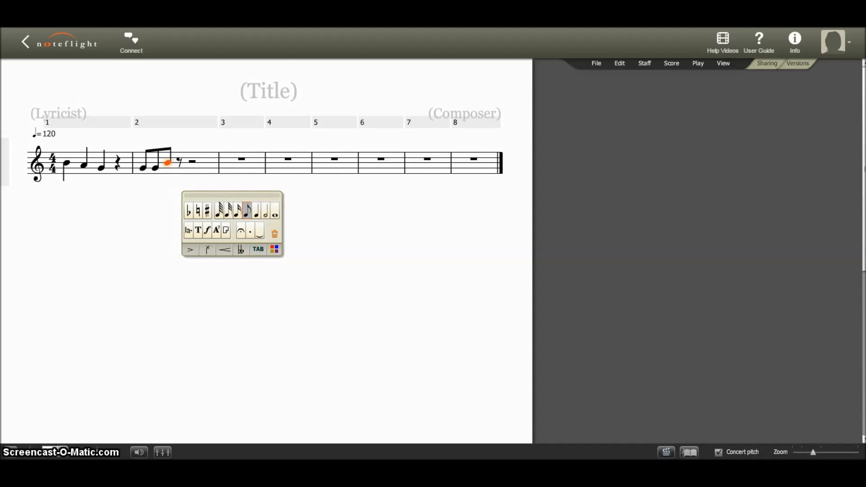
click(169, 165)
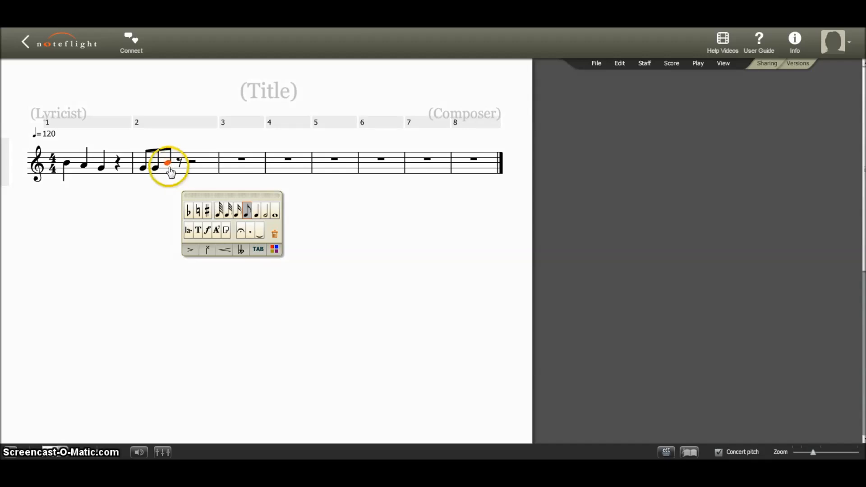
click(259, 211)
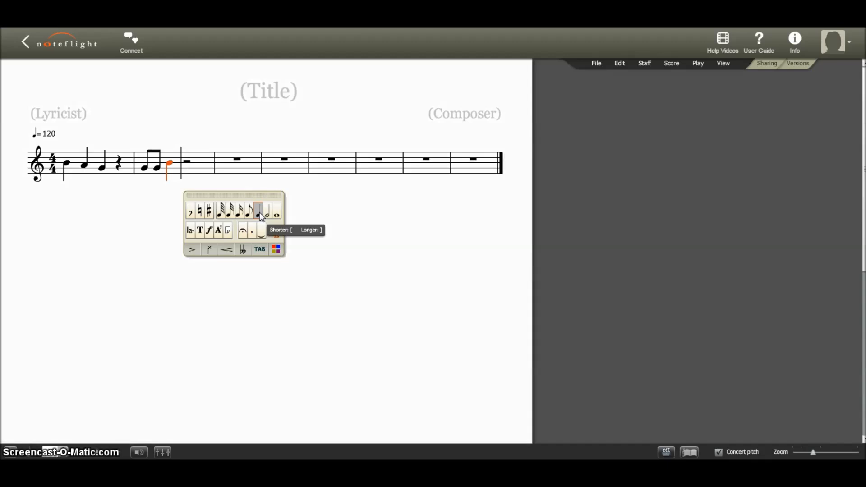
Fill the last two beats of measure 2 with an A quarter note and a B quarter note.
click(193, 166)
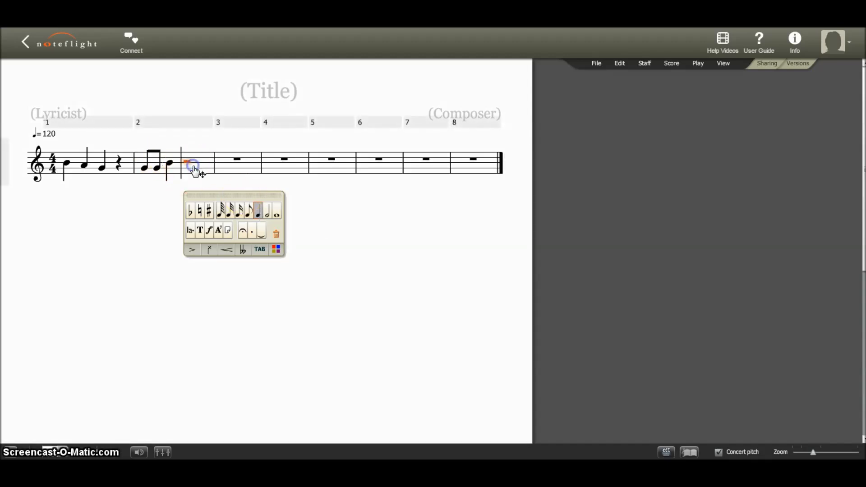
click(189, 166)
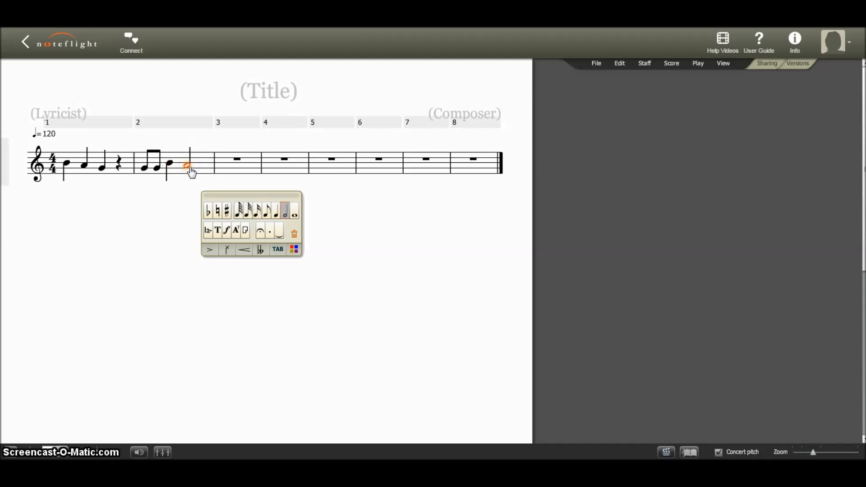
click(191, 172)
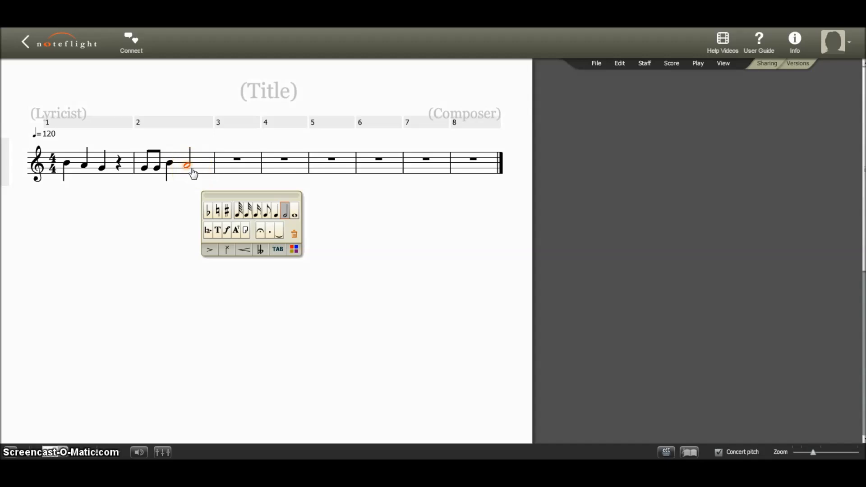
click(277, 214)
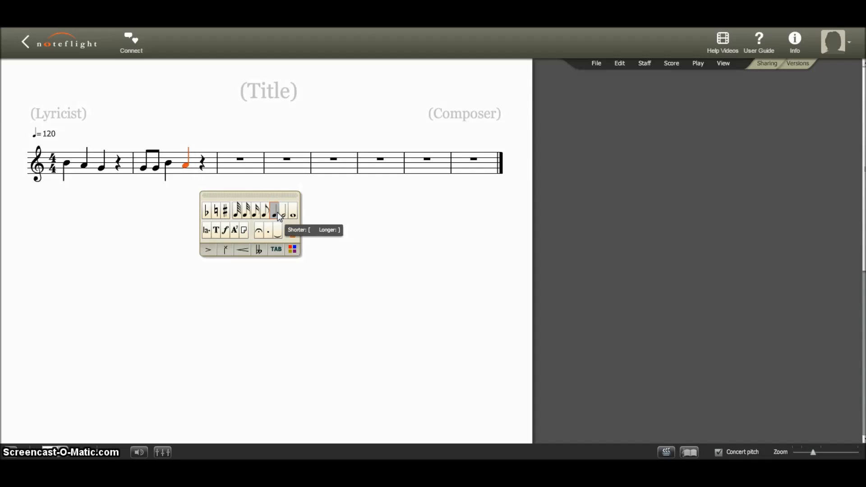
click(202, 165)
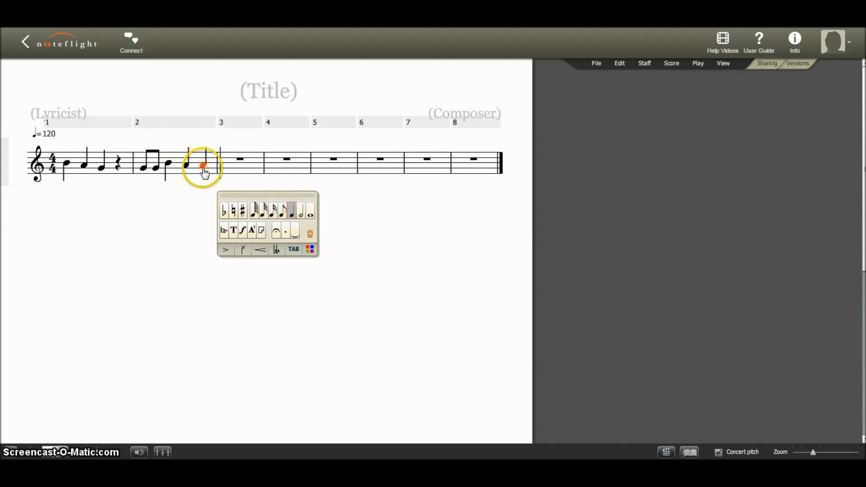
click(203, 167)
mouse_move(203, 167)
mouse_down()
mouse_move(204, 158)
mouse_move(207, 182)
mouse_move(206, 165)
mouse_up()
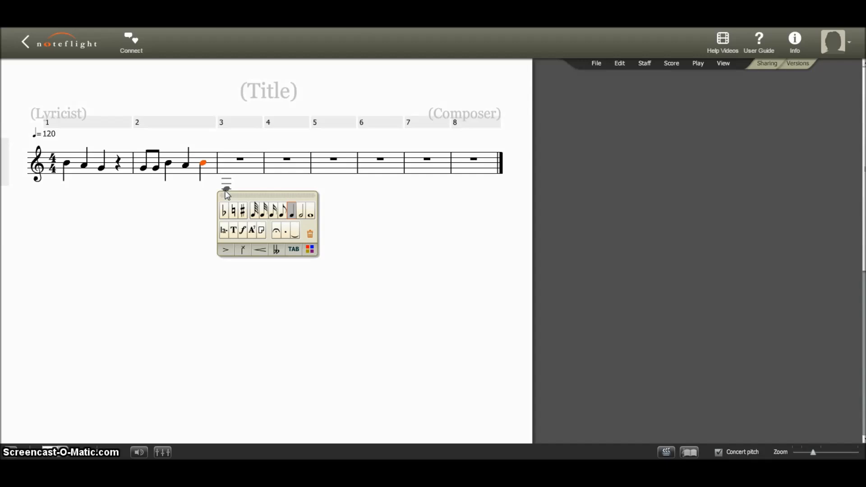
Enter a G quarter note on the first beat of measure 3.
click(236, 168)
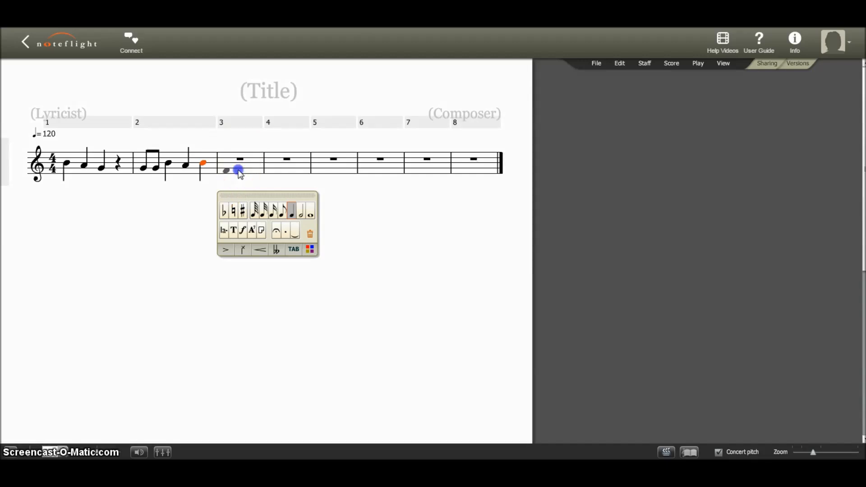
click(378, 177)
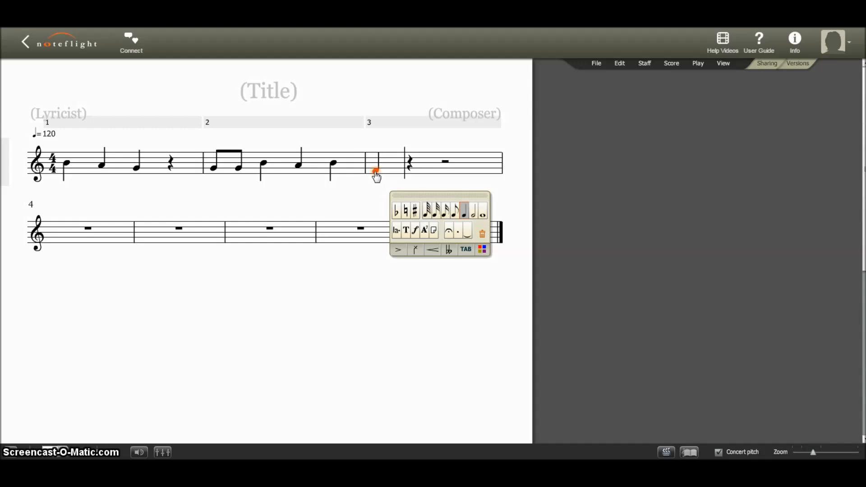
click(376, 176)
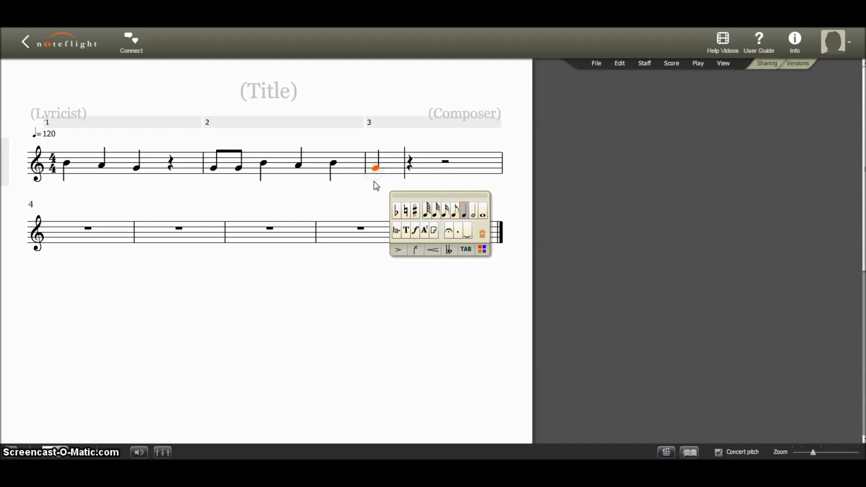
Complete measure 3 with an A quarter note, a B quarter note and two B eighth notes.
click(412, 173)
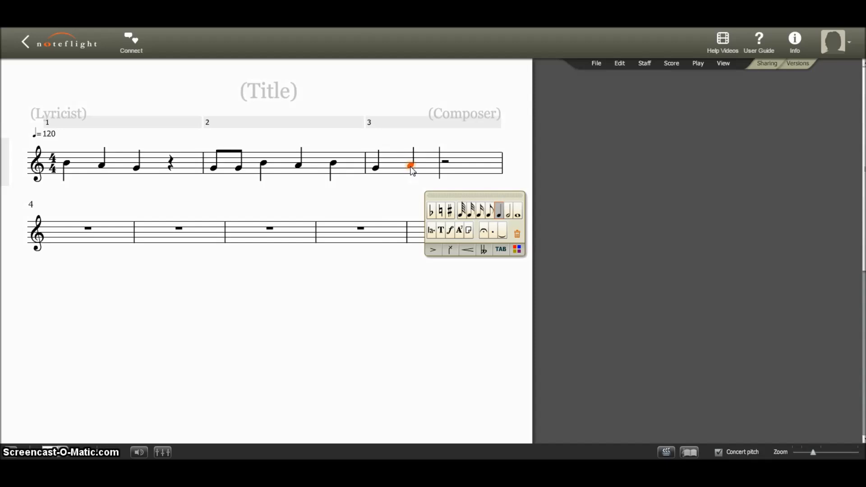
click(447, 164)
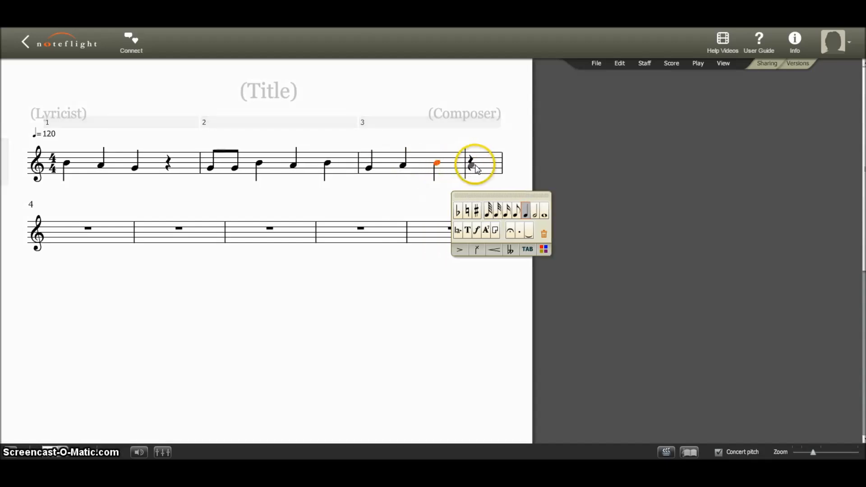
click(471, 165)
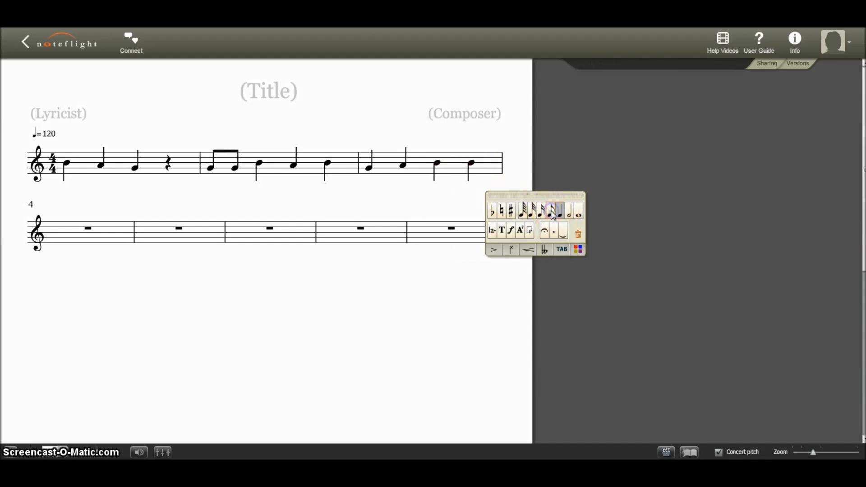
click(551, 210)
click(484, 163)
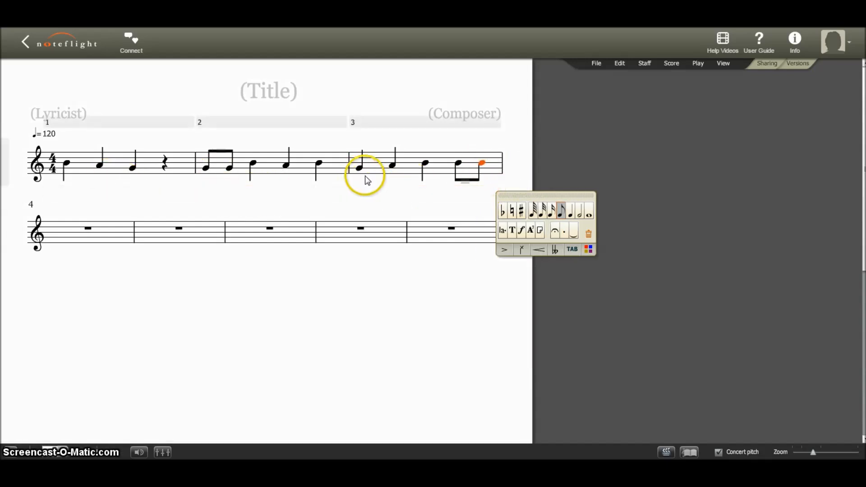
Fill the first two beats of measure 4 with four eighth notes: A, A, B and B.
click(192, 243)
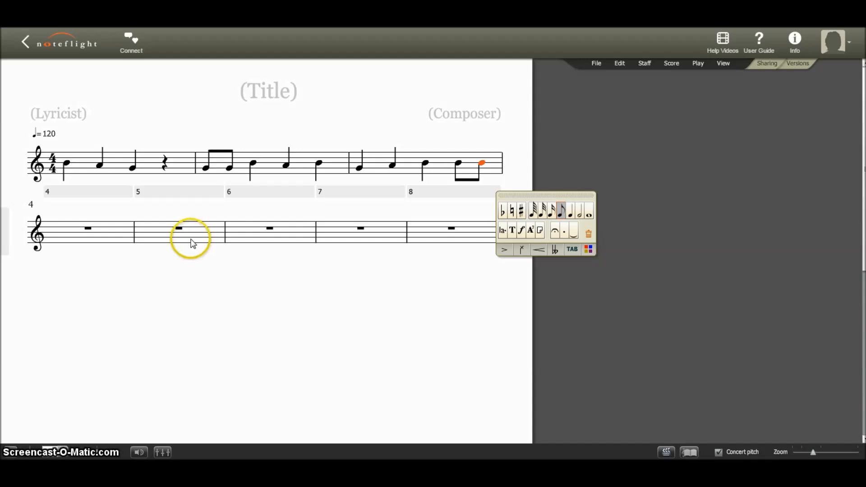
click(70, 235)
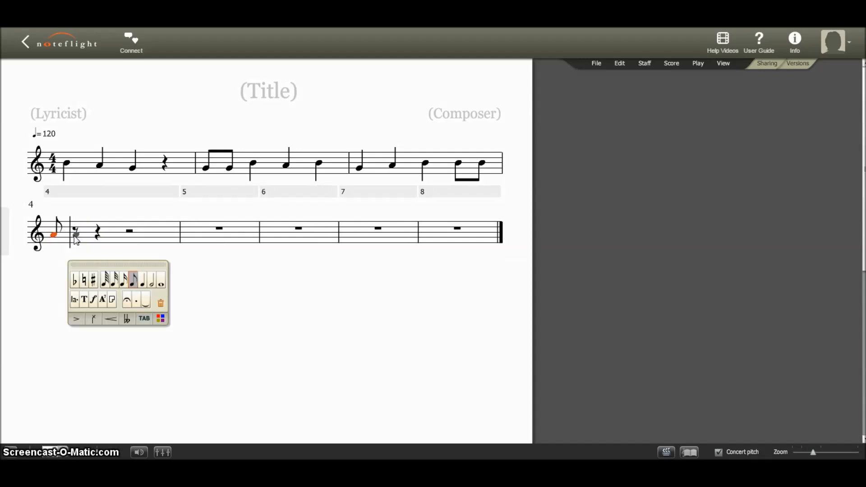
click(59, 232)
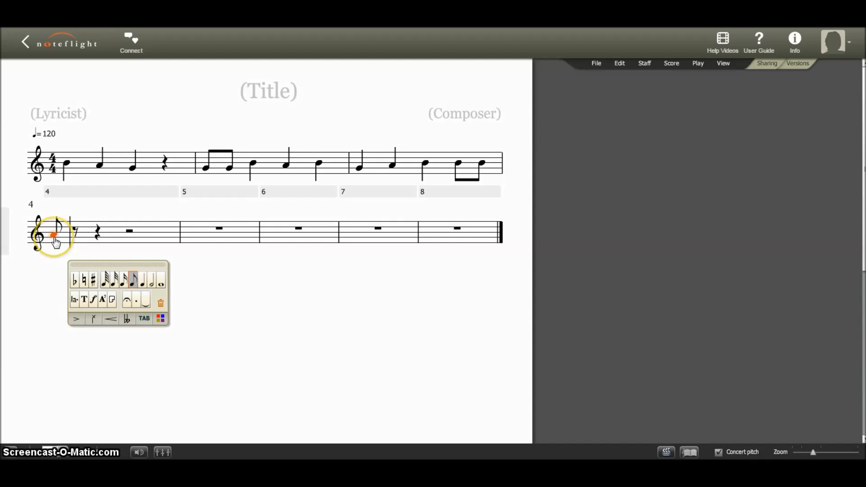
click(71, 238)
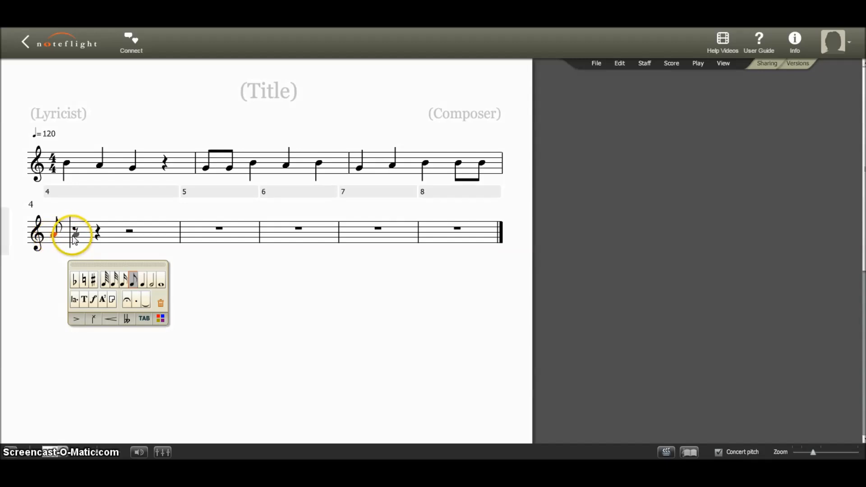
click(75, 234)
drag(77, 234, 119, 233)
click(45, 239)
click(121, 223)
click(36, 244)
click(112, 231)
click(32, 223)
click(89, 248)
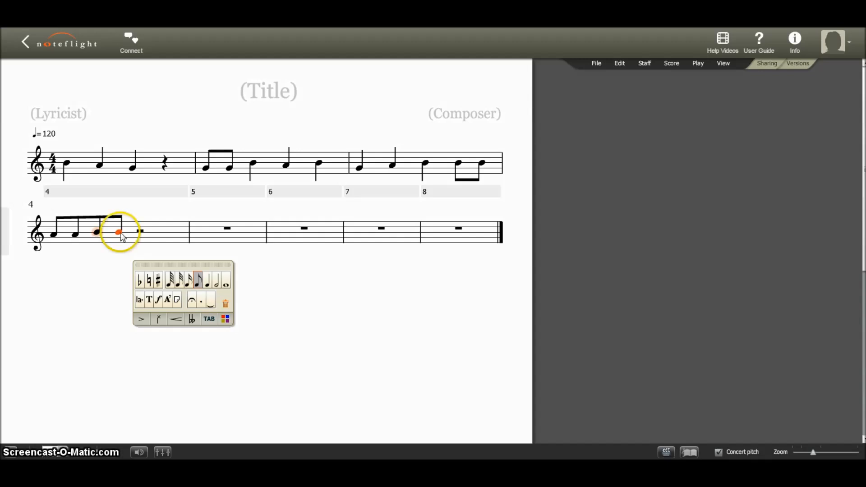
Replace the half rest at the end of measure 4 with an A half note.
click(154, 235)
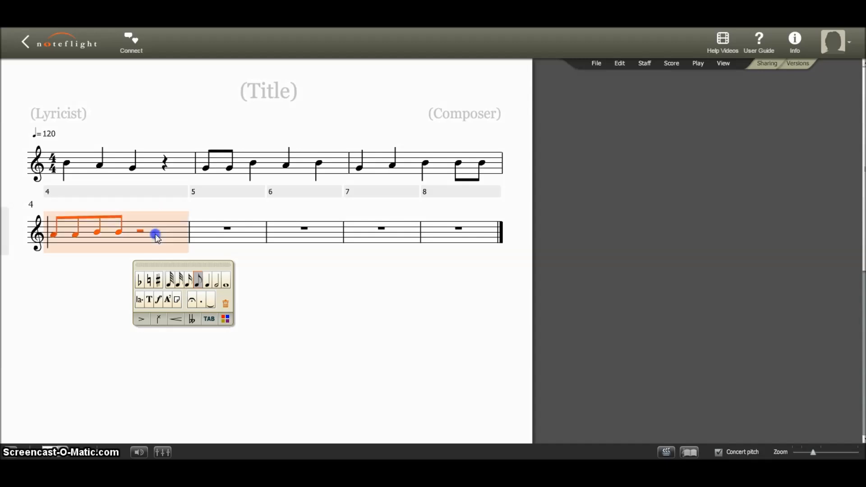
click(141, 235)
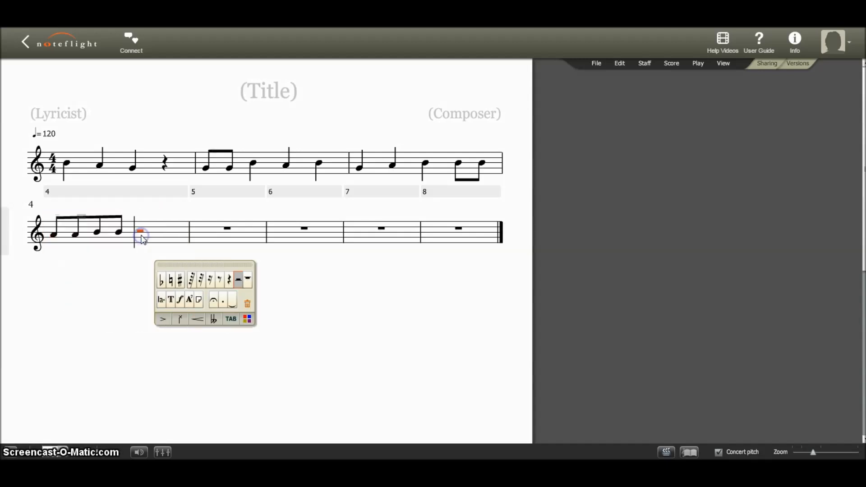
click(142, 234)
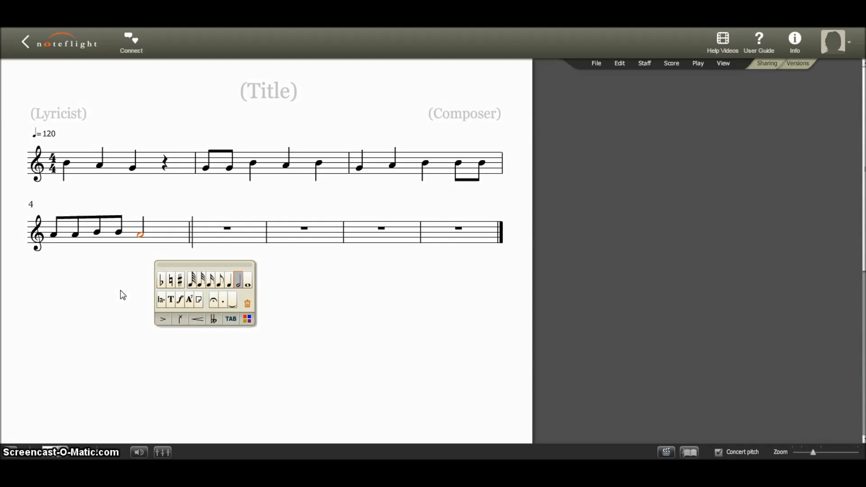
Deselect the last note and play back the melody.
click(76, 343)
click(11, 453)
Title the score "My Recorder Song".
click(274, 91)
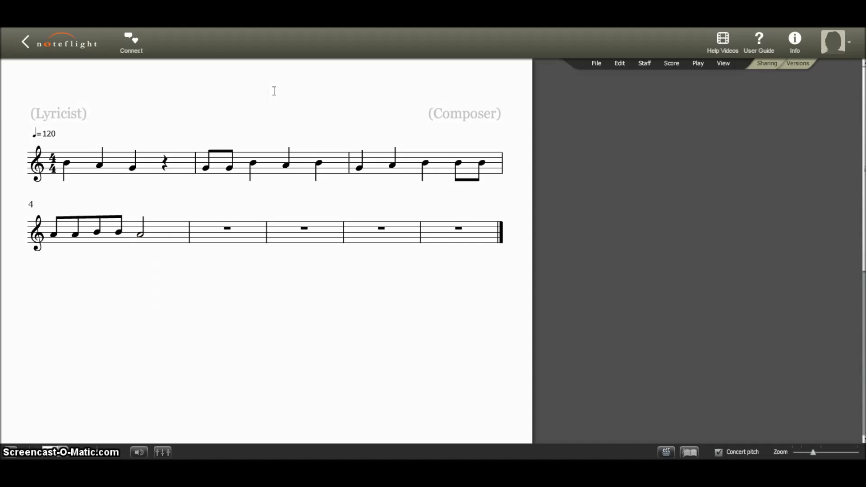
text(My Recorder Song)
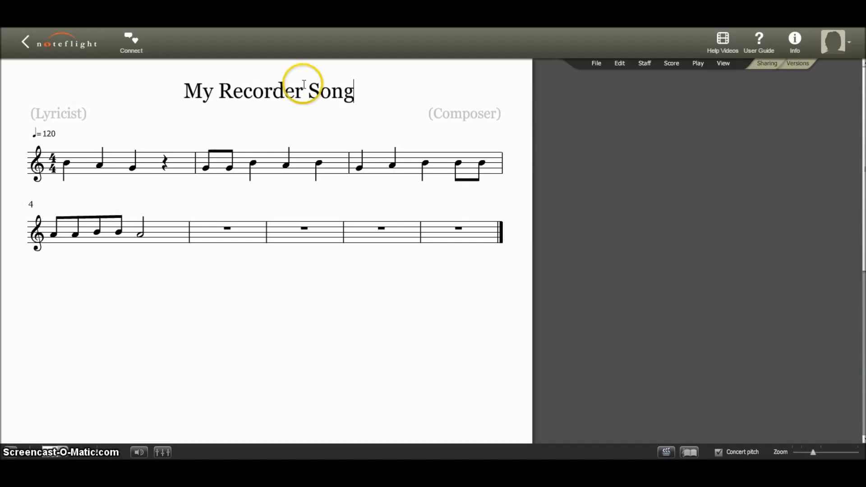
Enter the composer's name in the score's composer credit.
click(444, 115)
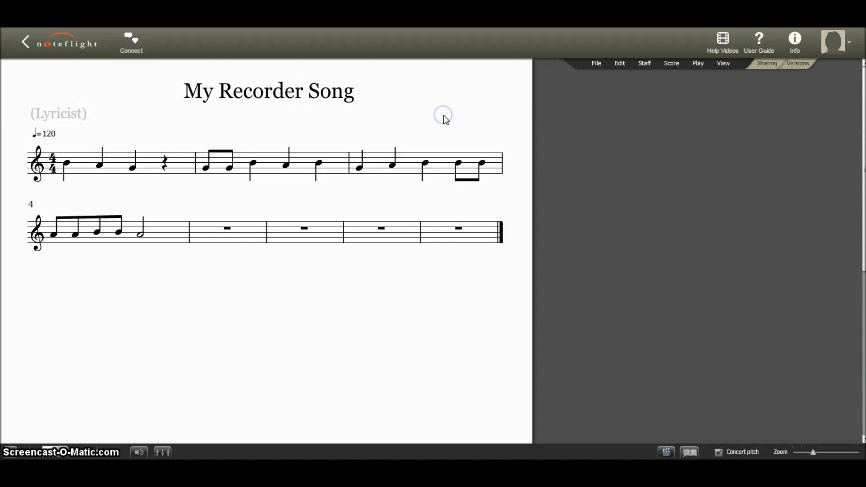
text(Mrs.)
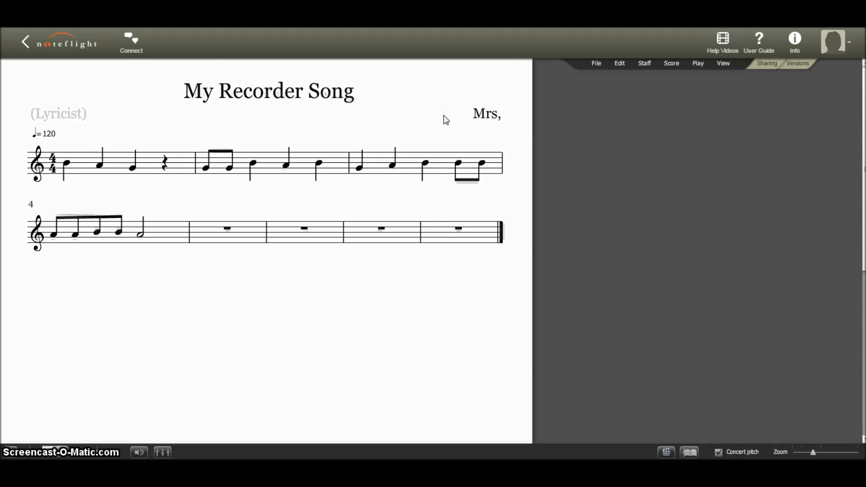
text( Liddle)
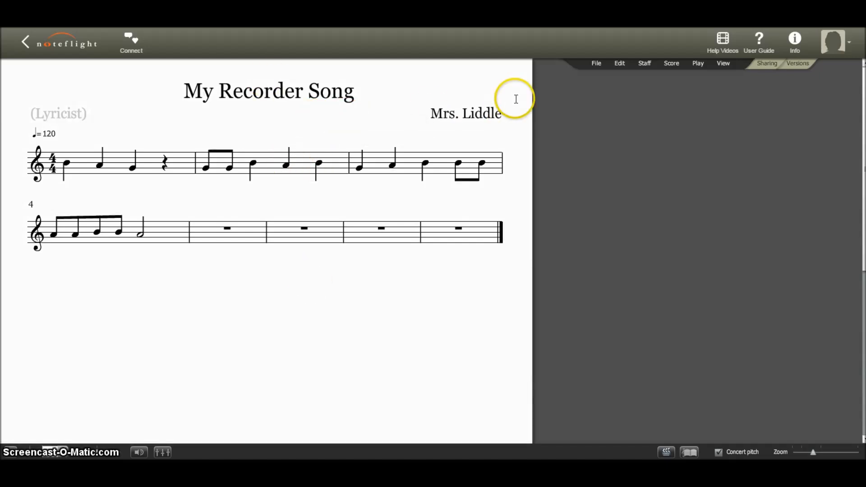
Save the score and return to the home page with the list of own scores.
click(598, 64)
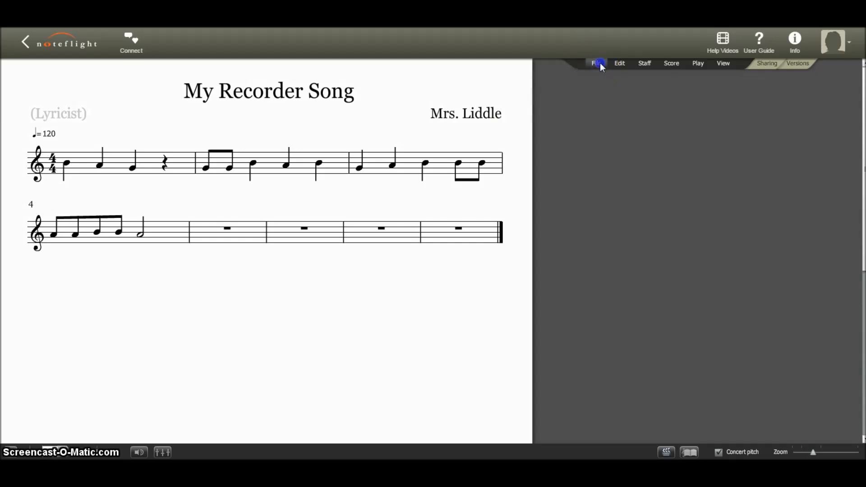
click(599, 77)
click(86, 54)
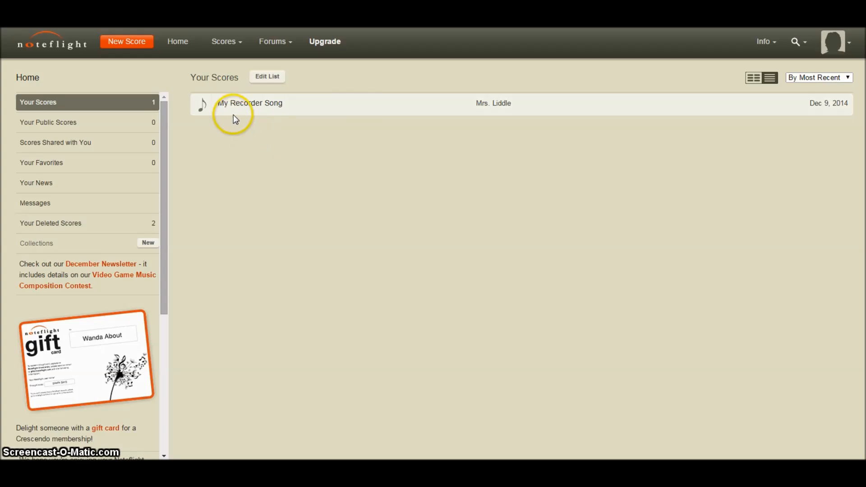
Open the saved score "My Recorder Song" from the list of own scores.
click(247, 107)
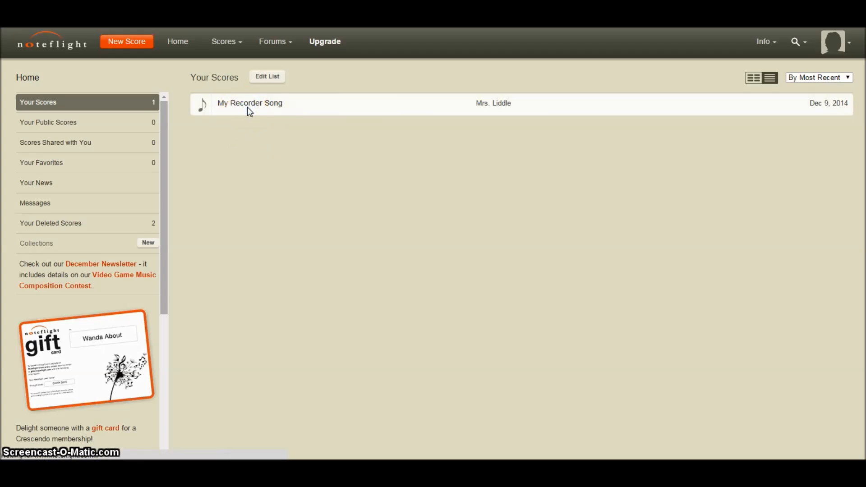